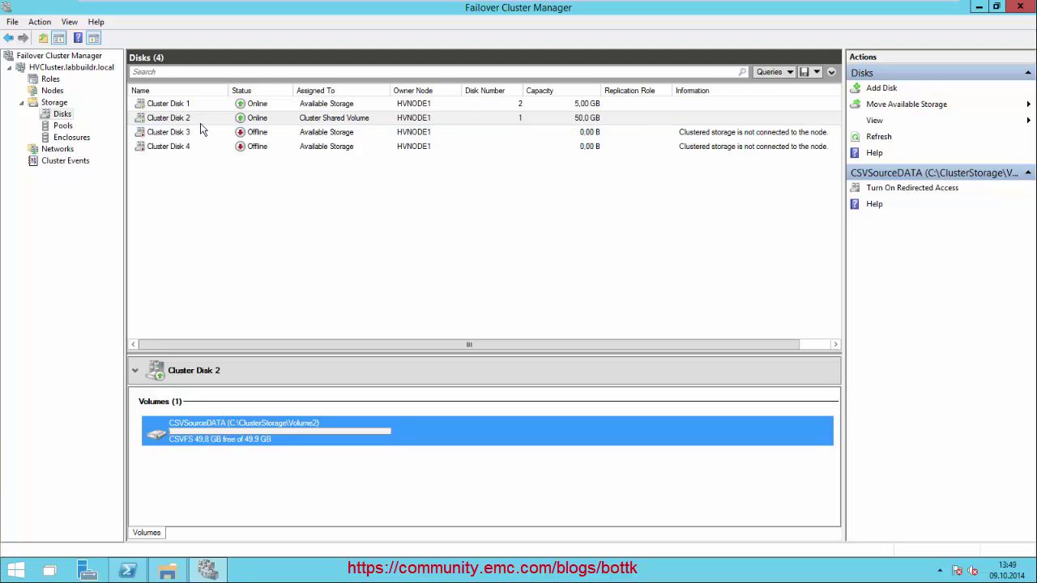
# Step: Inspect Cluster Disks 1 and 3, then move the available storage to HVNODE3
pyautogui.click(414, 106)
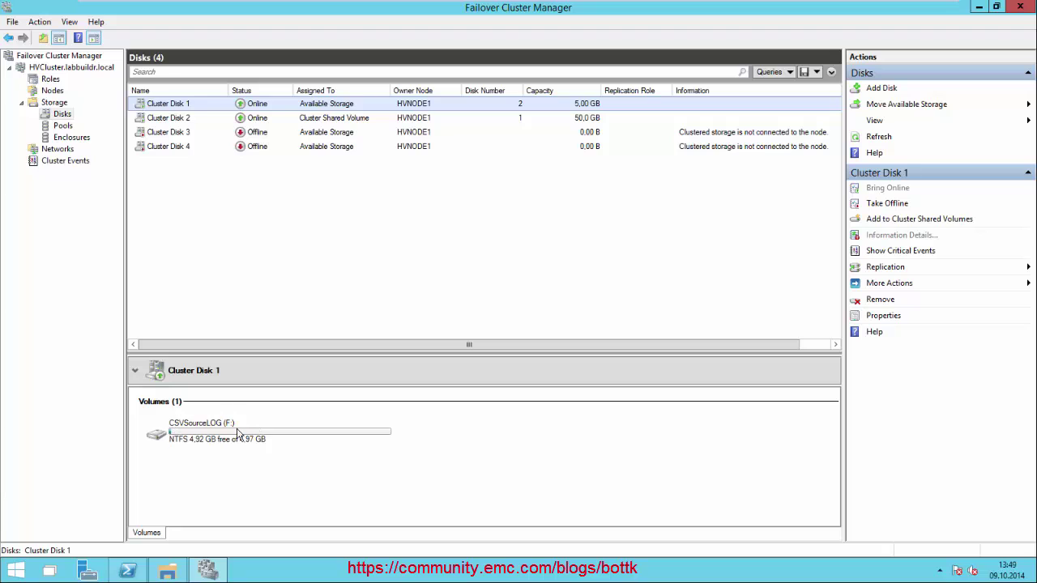
pyautogui.click(280, 136)
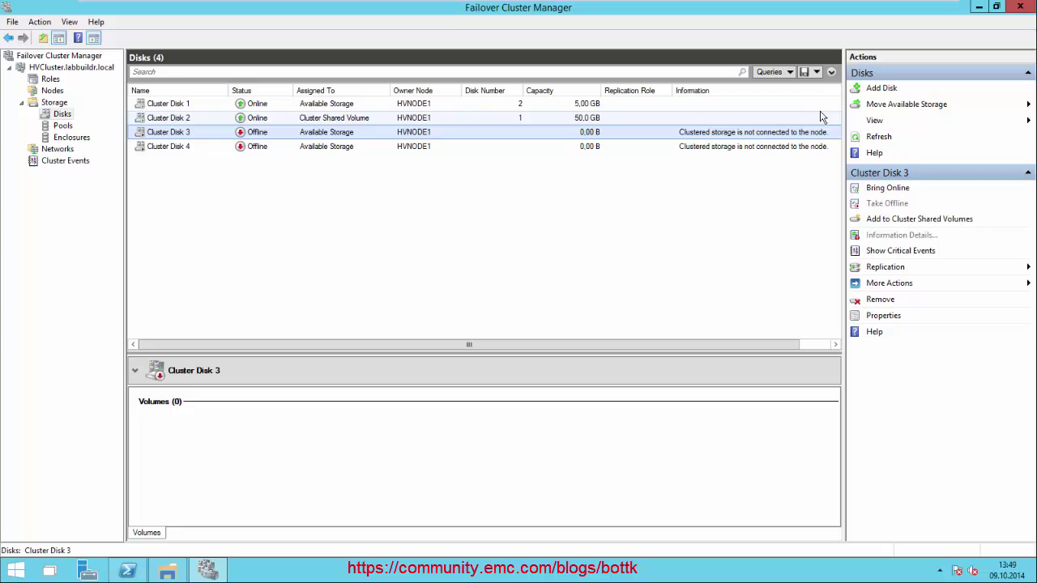
pyautogui.click(901, 107)
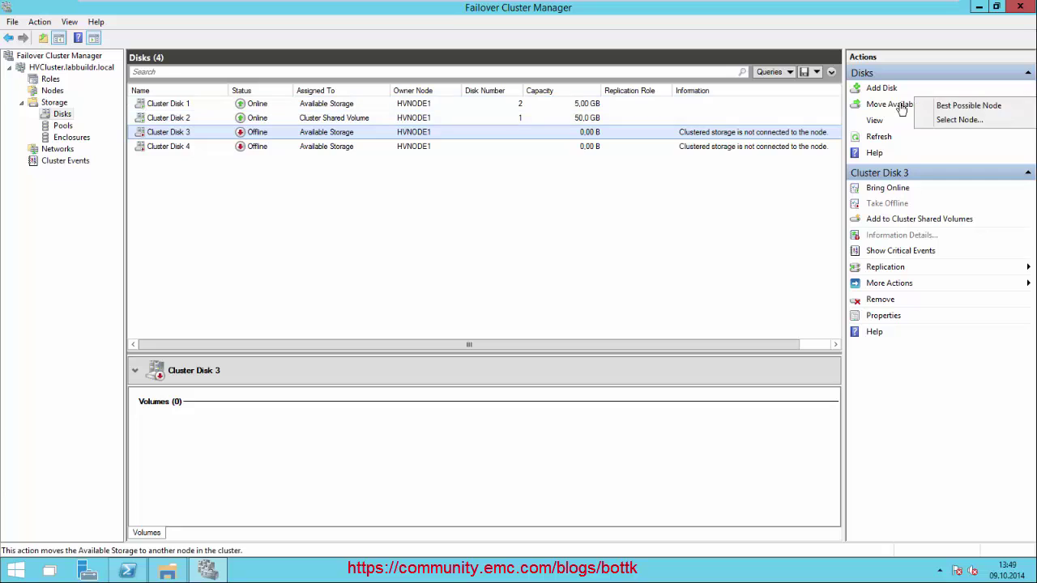
pyautogui.click(946, 119)
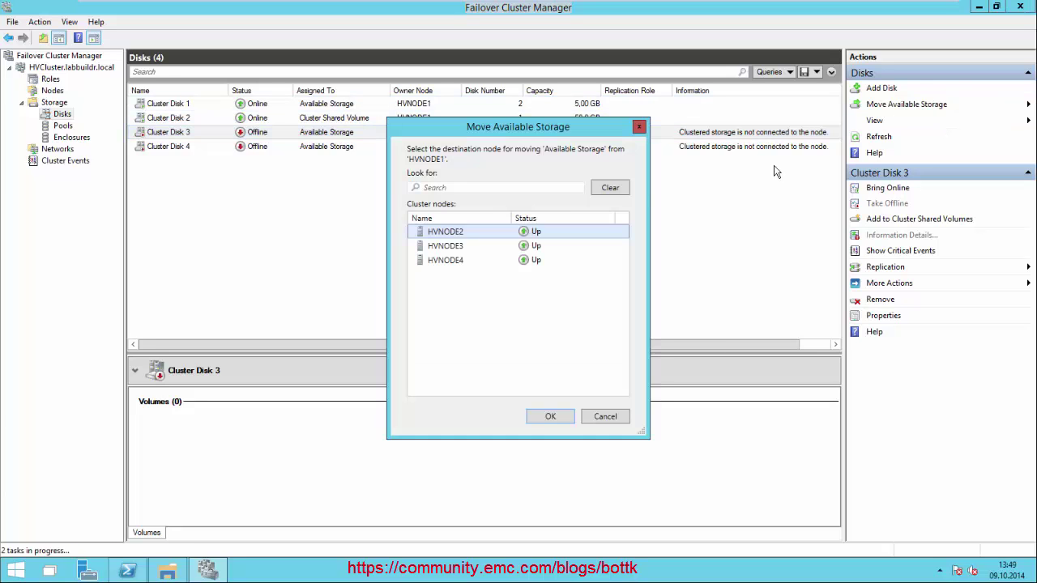
pyautogui.click(461, 246)
pyautogui.press('Return')
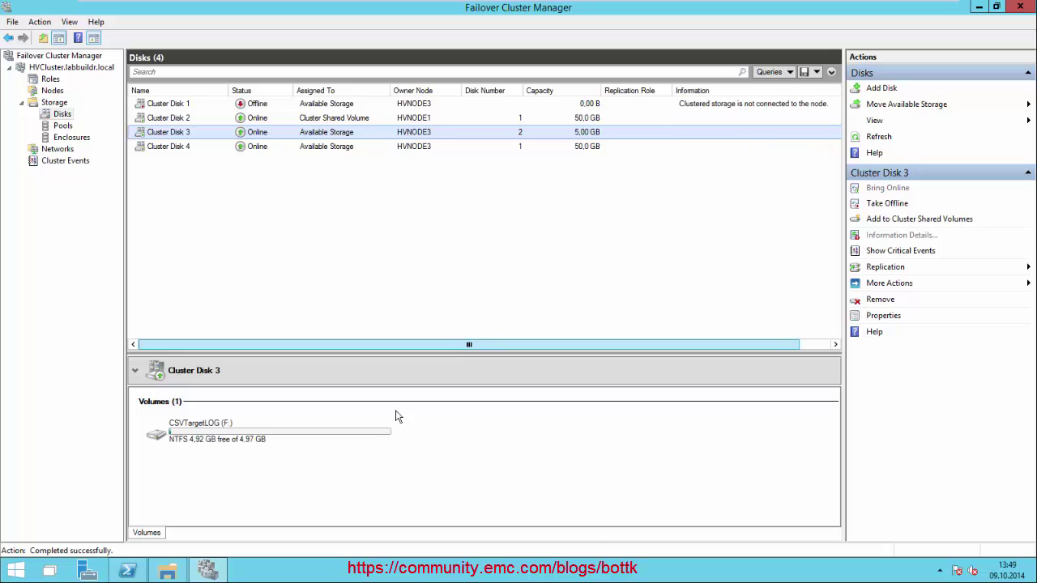
# Step: Check Cluster Disk 4's volume and move the available storage back to HVNODE1
pyautogui.click(210, 146)
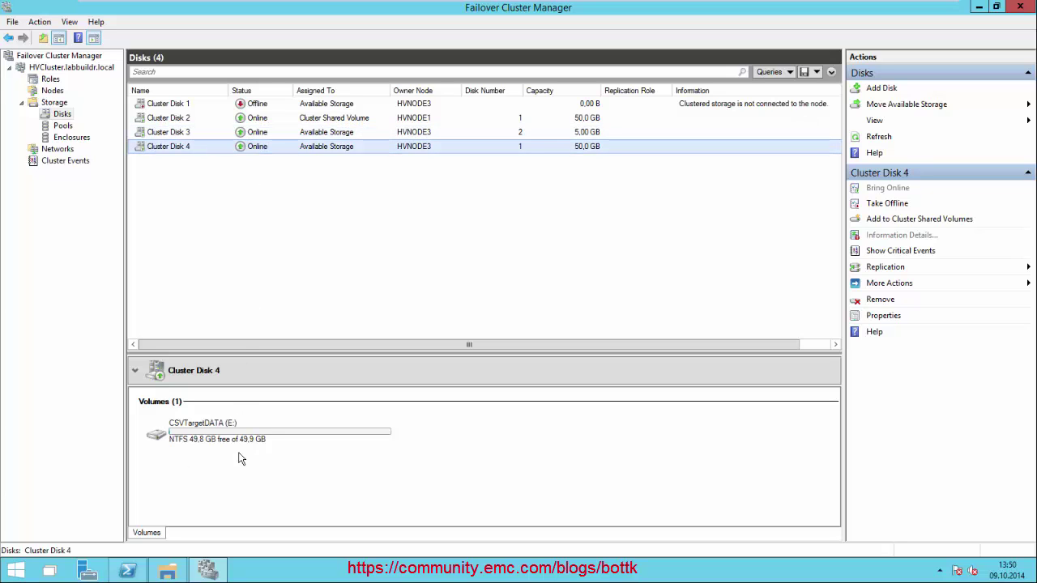
pyautogui.click(946, 106)
pyautogui.click(945, 121)
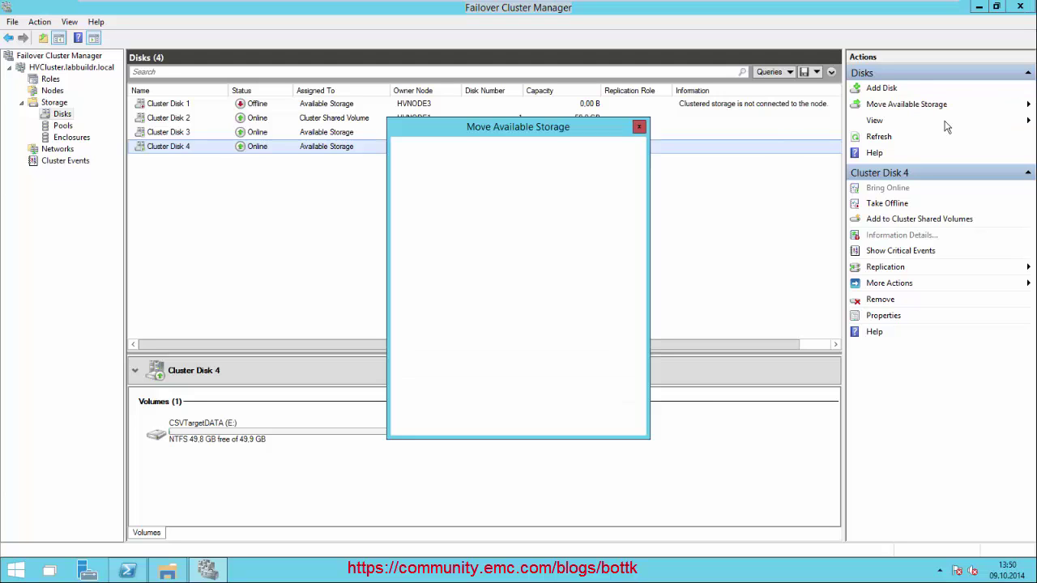
pyautogui.doubleClick(469, 233)
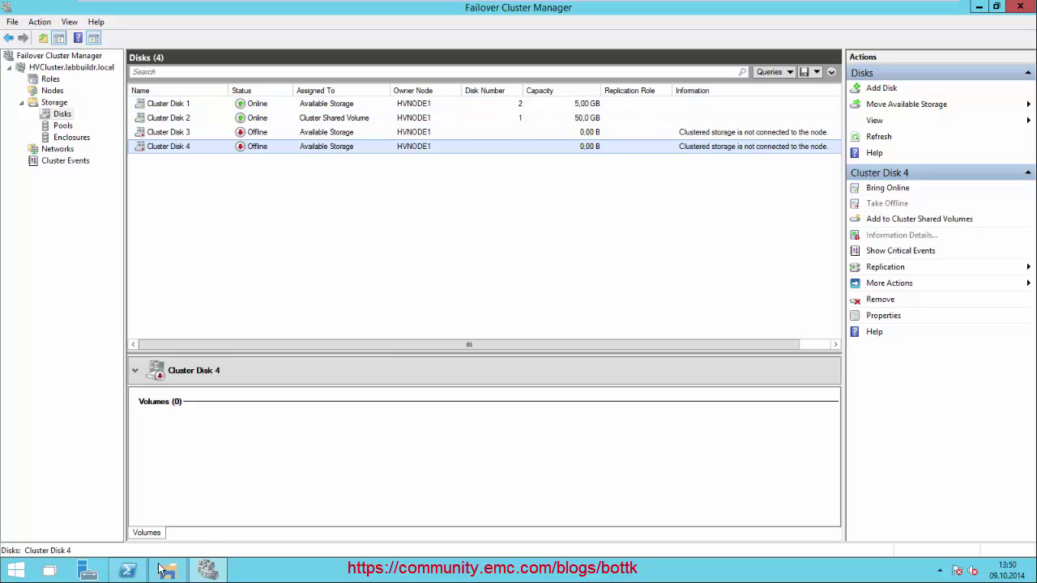
pyautogui.click(127, 572)
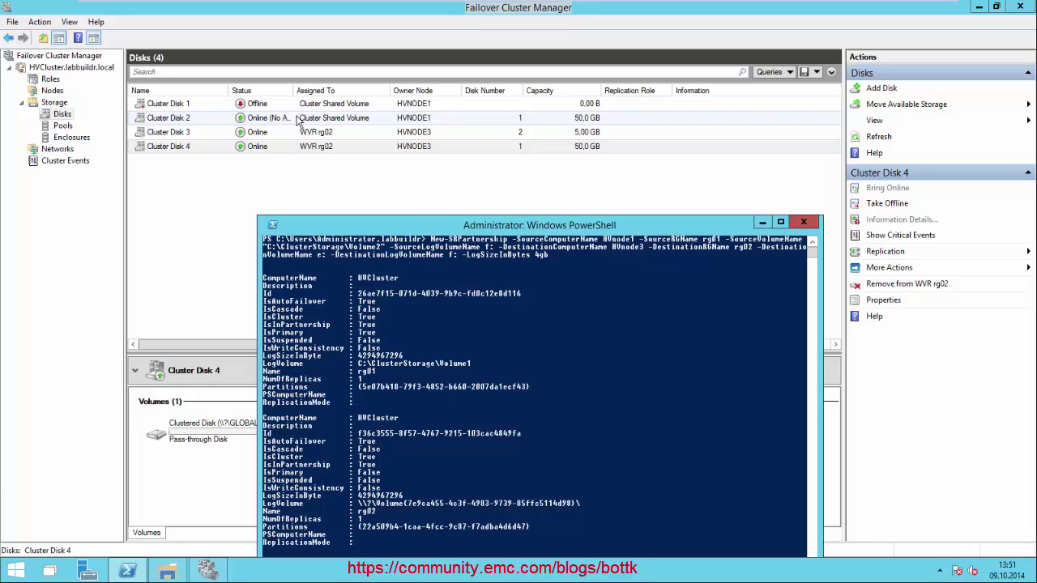
pyautogui.moveTo(423, 226); pyautogui.dragTo(491, 160)
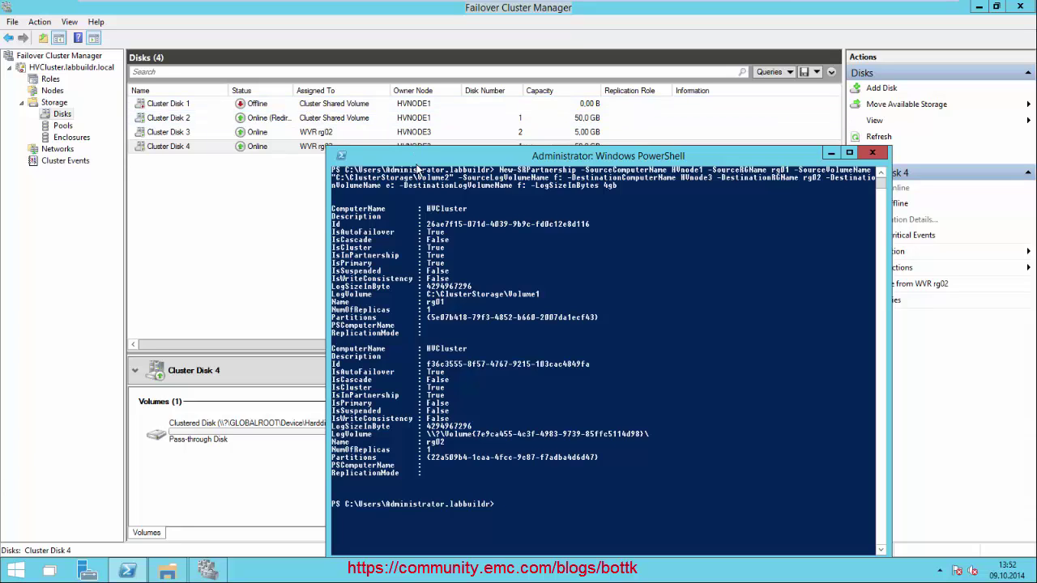
pyautogui.moveTo(424, 152); pyautogui.dragTo(393, 185)
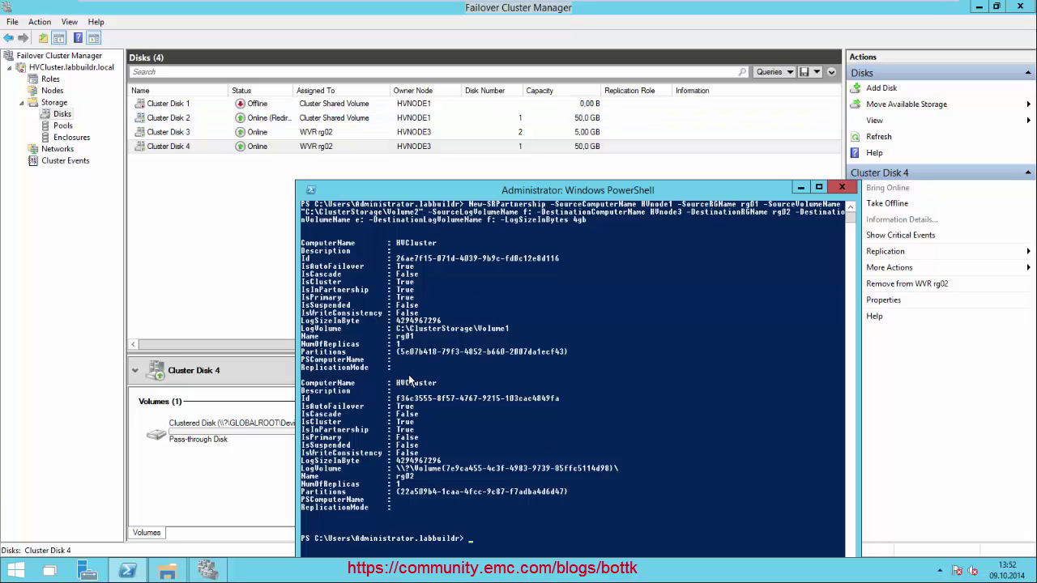
# Step: Turn off redirected access on Cluster Disk 2's CSVSourceDATA volume
pyautogui.click(308, 121)
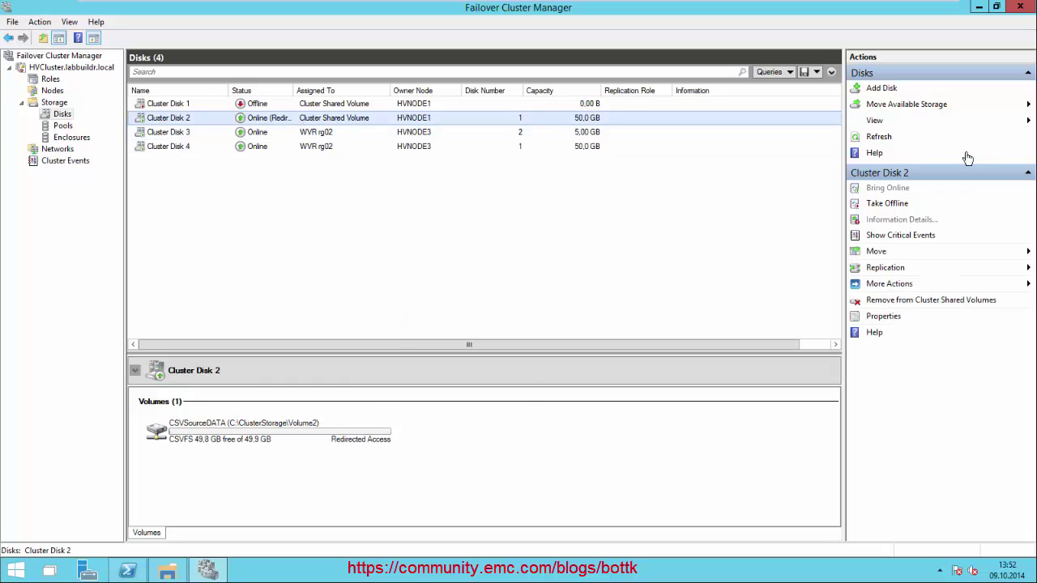
pyautogui.click(278, 444)
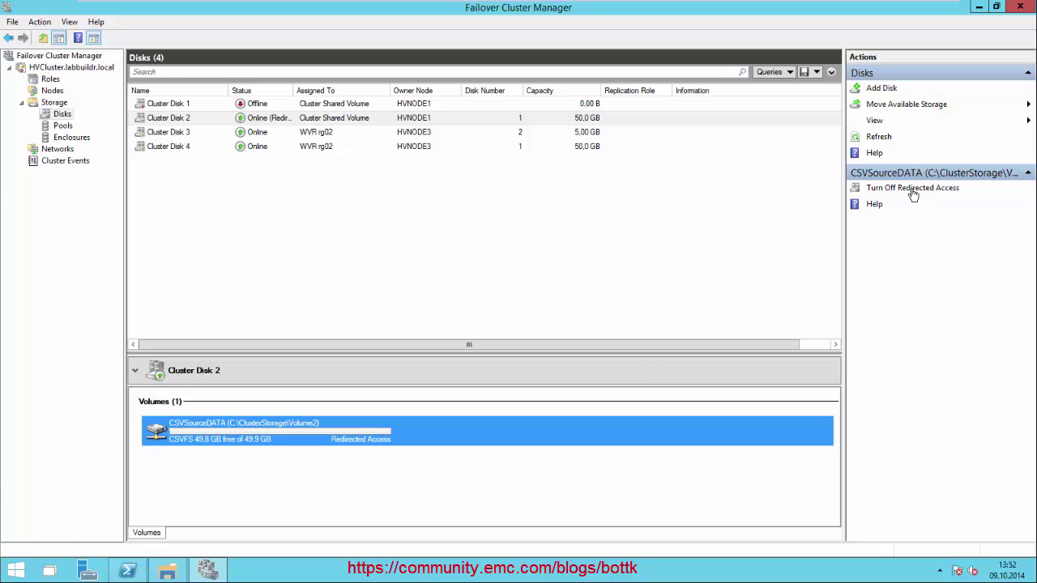
pyautogui.click(912, 192)
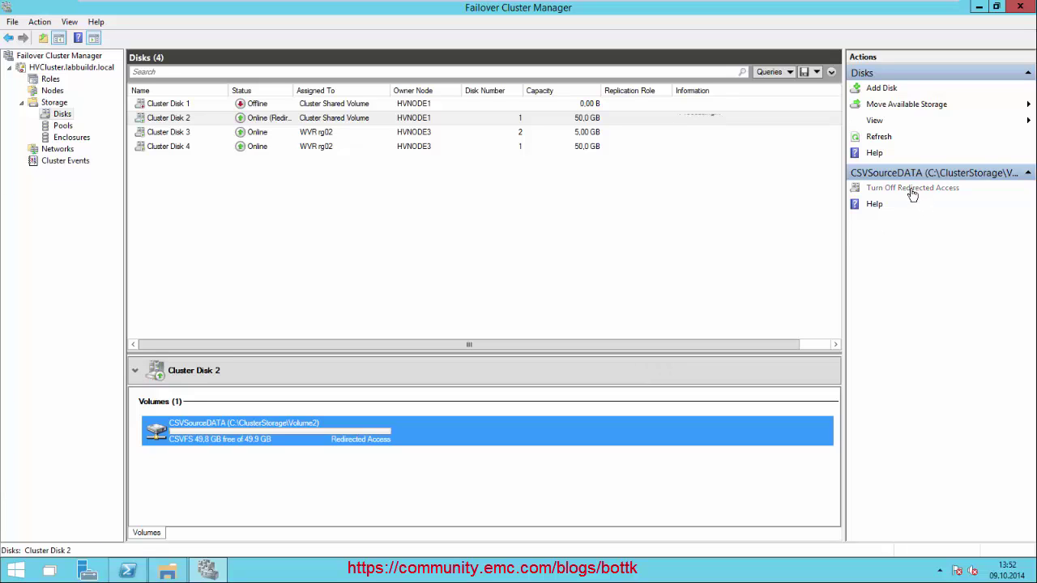
# Step: Try to bring Cluster Disk 1 online
pyautogui.click(287, 109)
pyautogui.rightClick(288, 111)
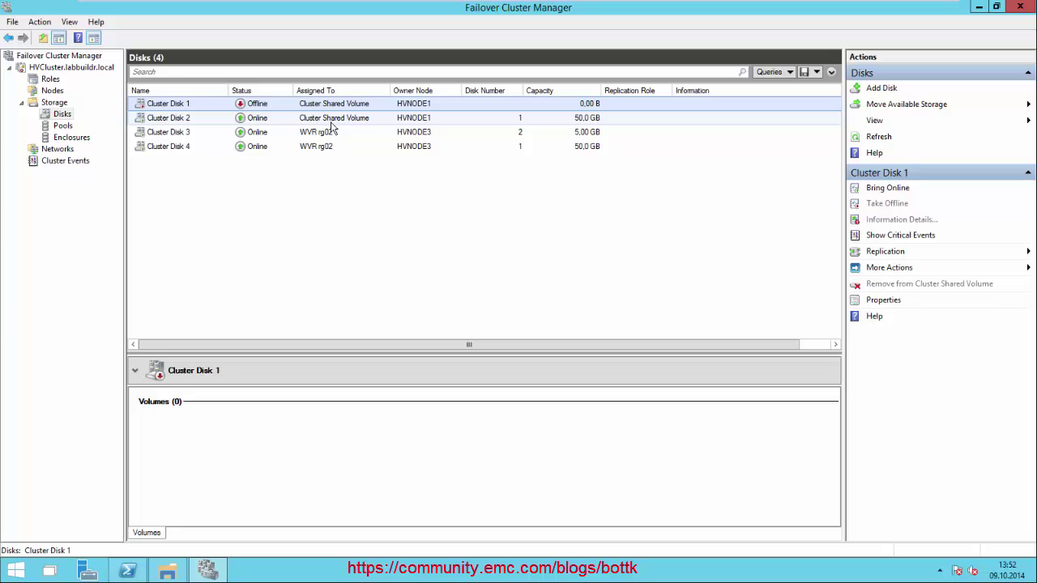
pyautogui.click(285, 105)
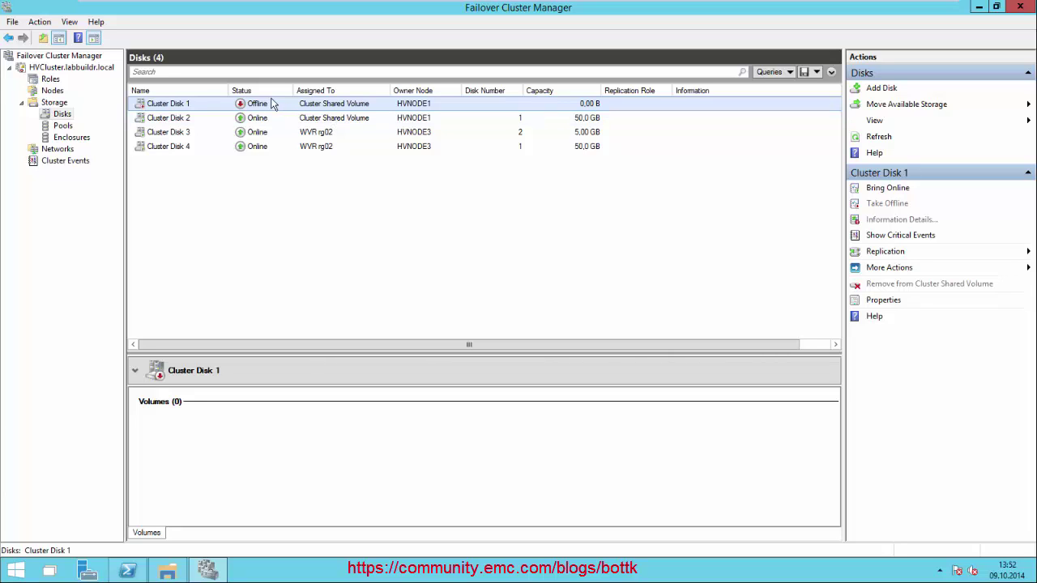
pyautogui.rightClick(272, 104)
pyautogui.click(302, 109)
# Step: Run Get-SRGroup in PowerShell to list replication groups rg01 and rg02
pyautogui.click(127, 571)
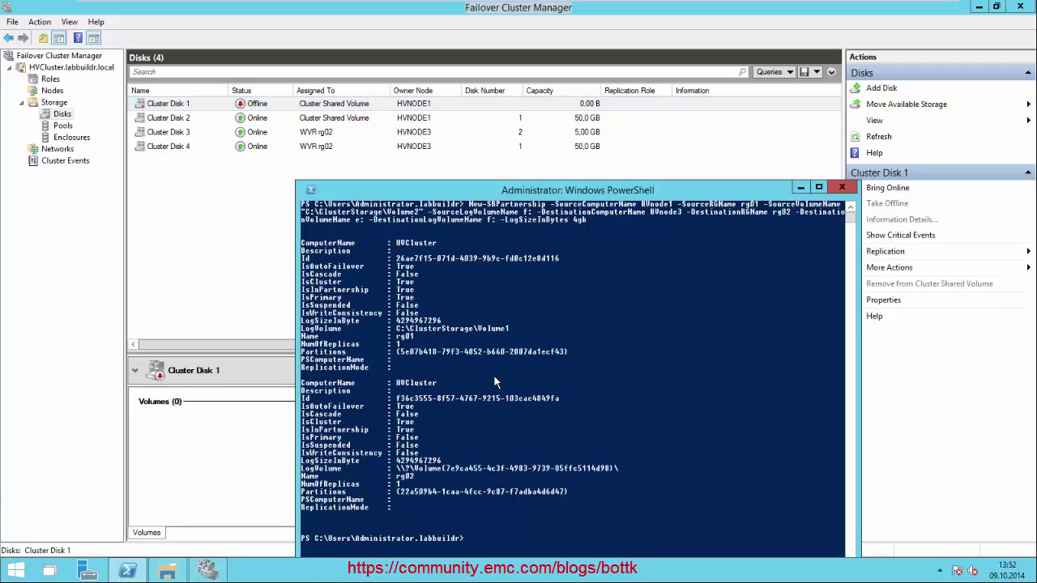
pyautogui.write('get-sr')
pyautogui.press('Tab')
pyautogui.press('Return')
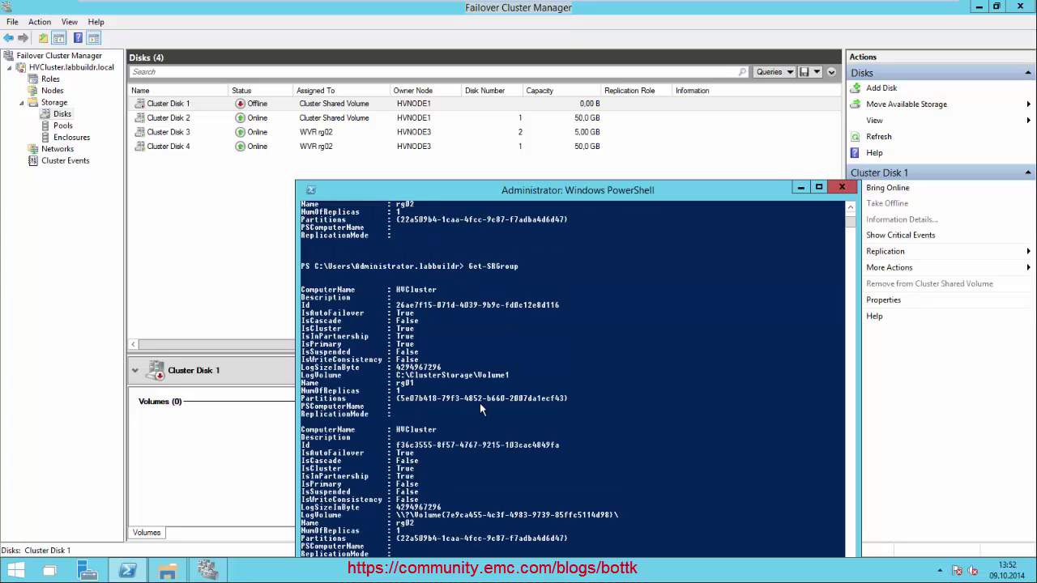
pyautogui.moveTo(519, 191); pyautogui.dragTo(556, 93)
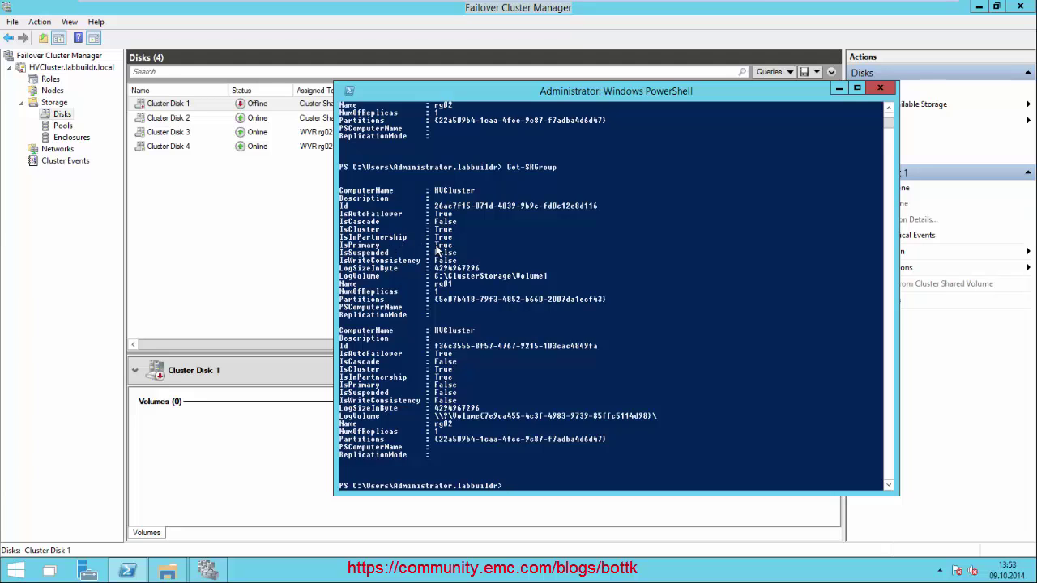
# Step: Review Cluster Disks 1 and 2 and retry bringing the offline Cluster Disk 1 online
pyautogui.moveTo(364, 98); pyautogui.dragTo(541, 150)
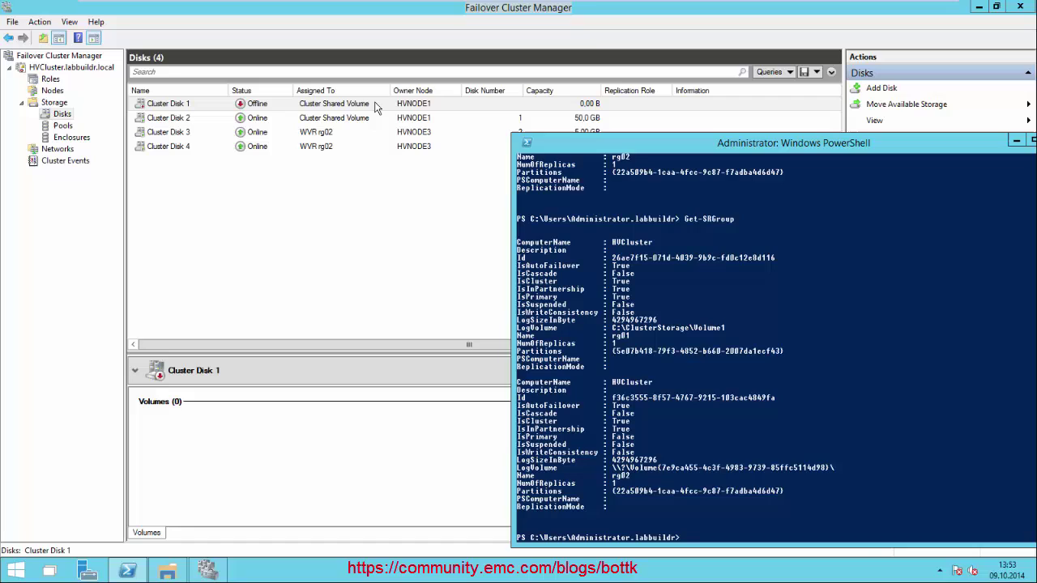
pyautogui.click(375, 108)
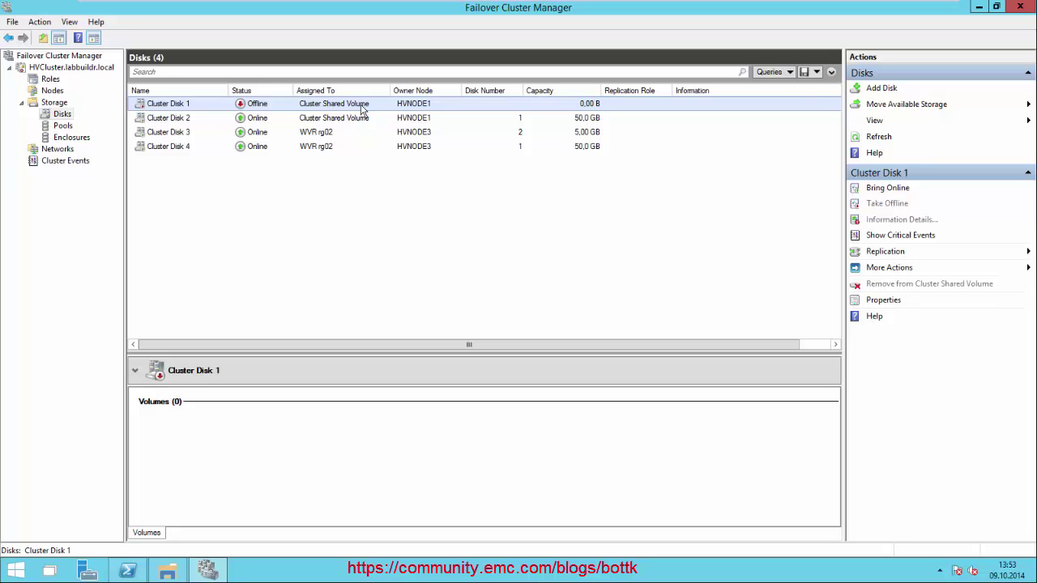
pyautogui.click(348, 117)
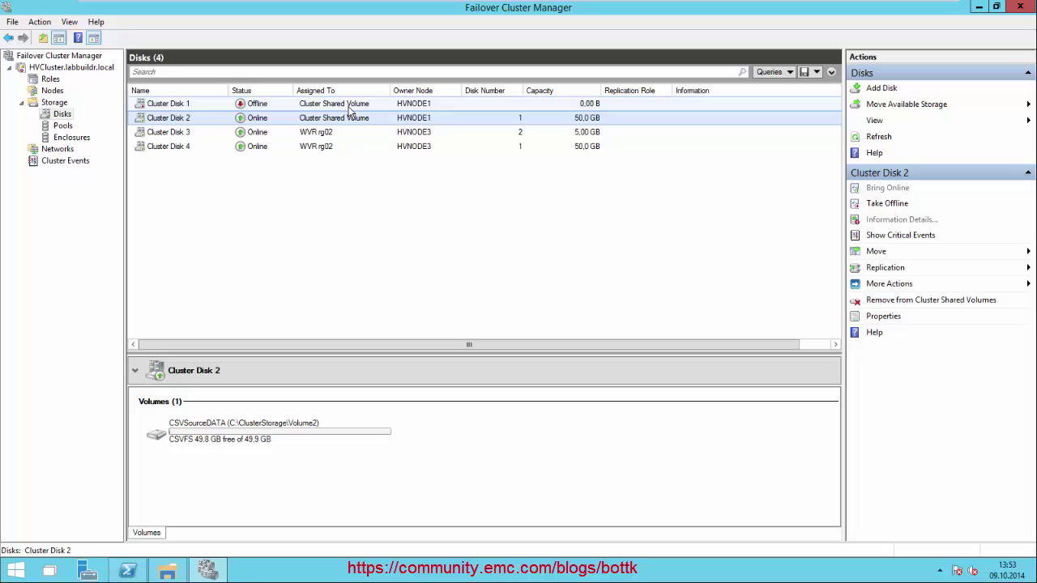
pyautogui.click(350, 108)
pyautogui.rightClick(350, 112)
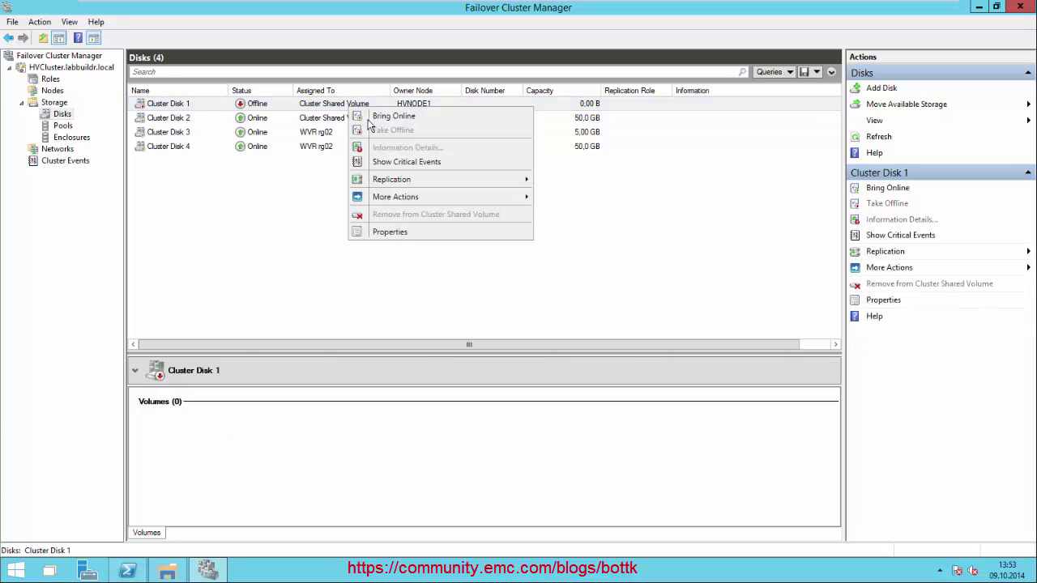
pyautogui.click(385, 119)
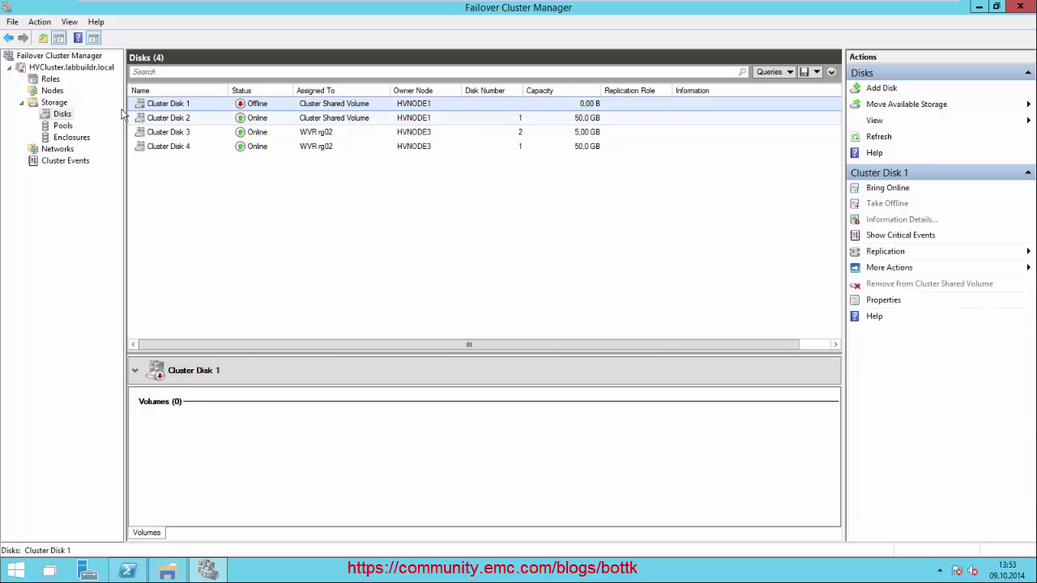
# Step: Check the WVR rg02 role's status and owner, then close Failover Cluster Manager
pyautogui.click(47, 80)
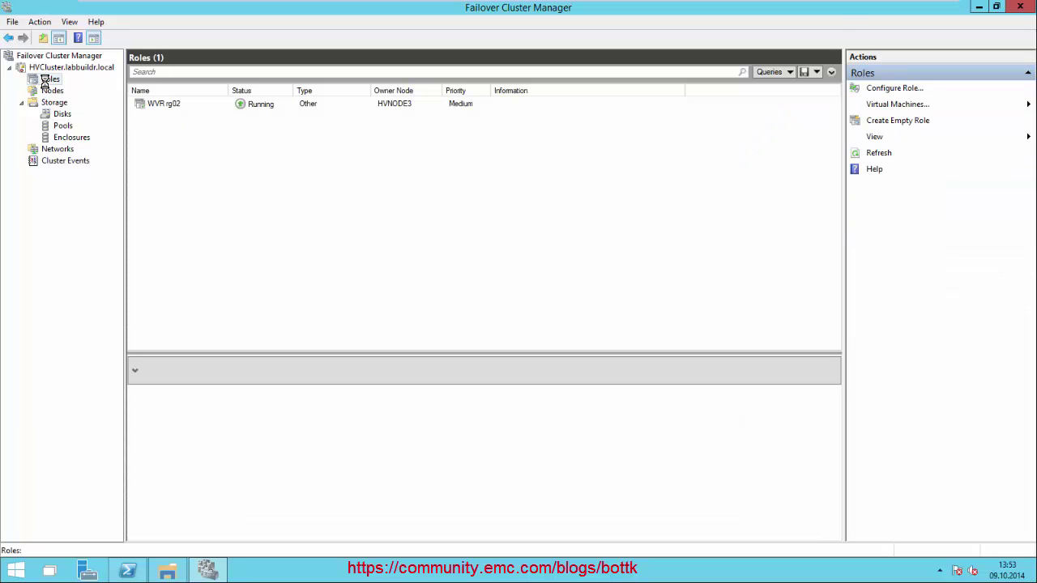
pyautogui.click(164, 107)
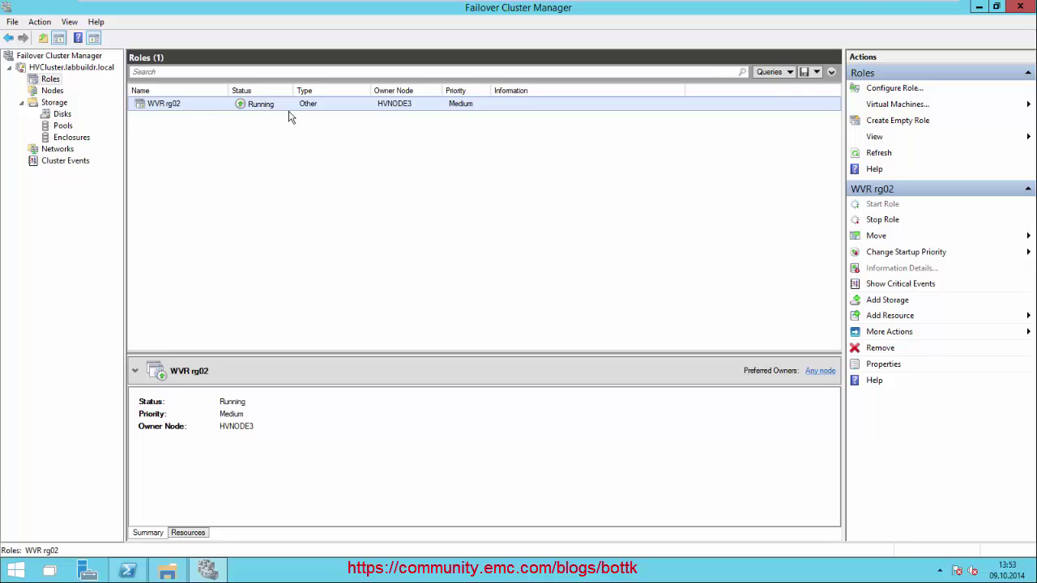
pyautogui.click(1022, 8)
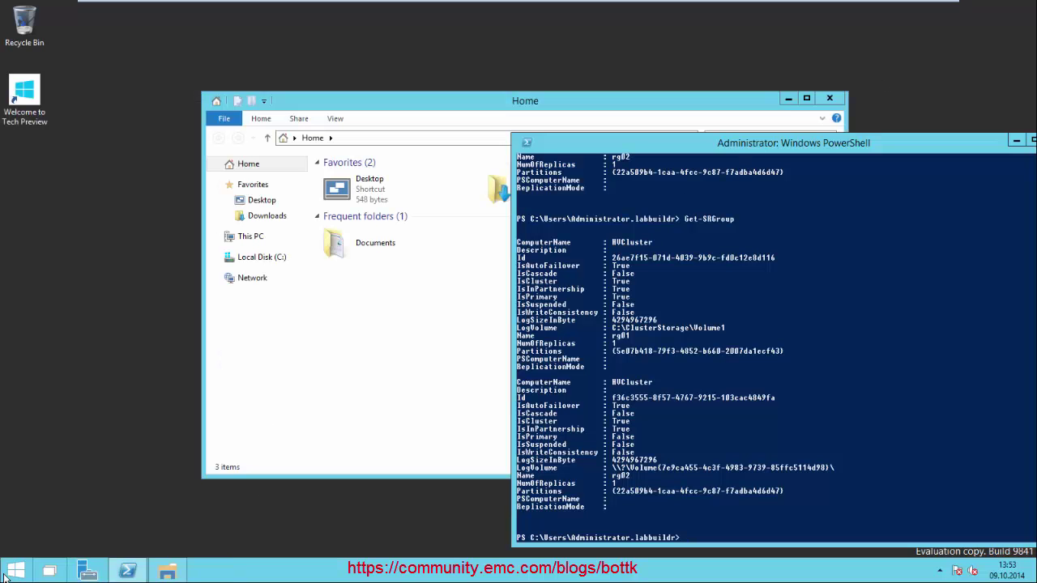
# Step: Relaunch Failover Cluster Manager from the Start menu
pyautogui.click(6, 573)
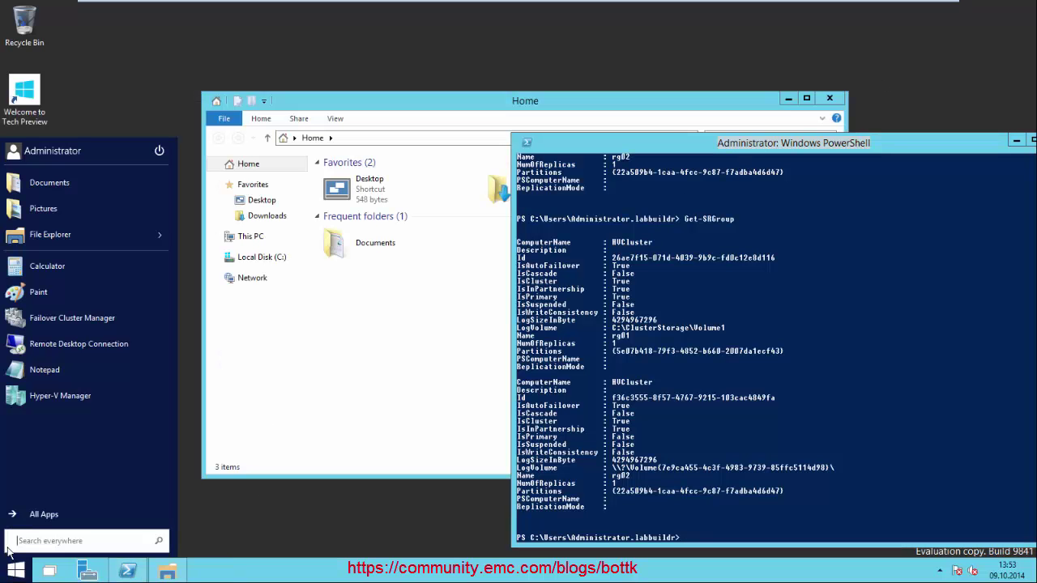
pyautogui.click(39, 320)
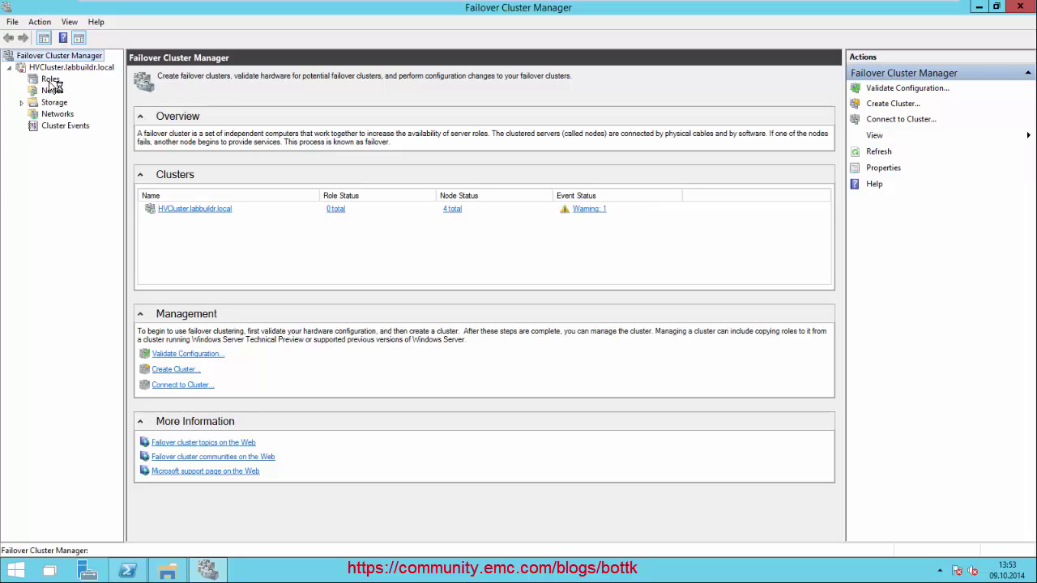
# Step: Check Roles and Nodes, then show the Storage > Disks list with the replication roles
pyautogui.click(49, 81)
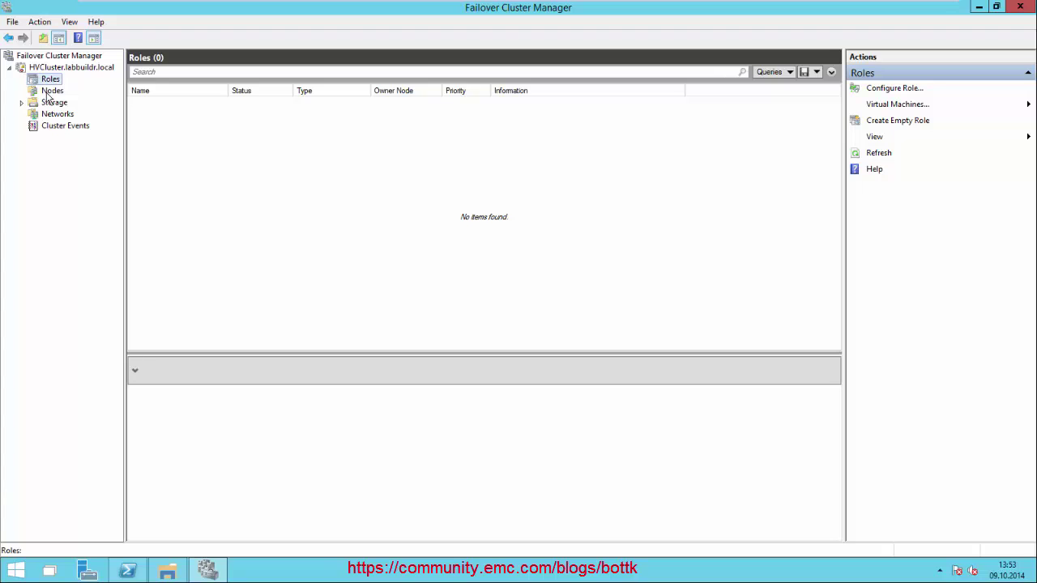
pyautogui.click(52, 92)
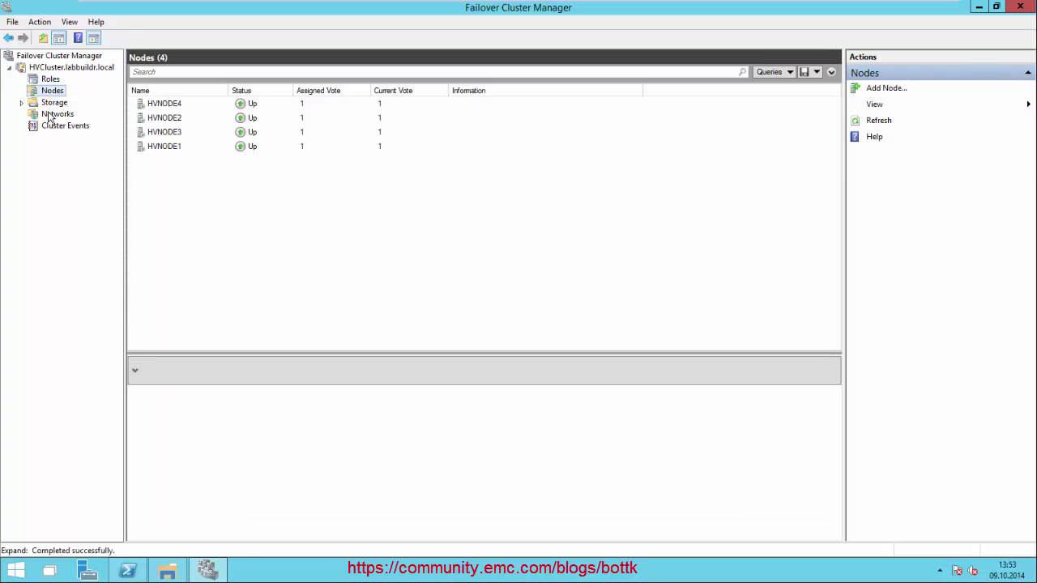
pyautogui.click(40, 104)
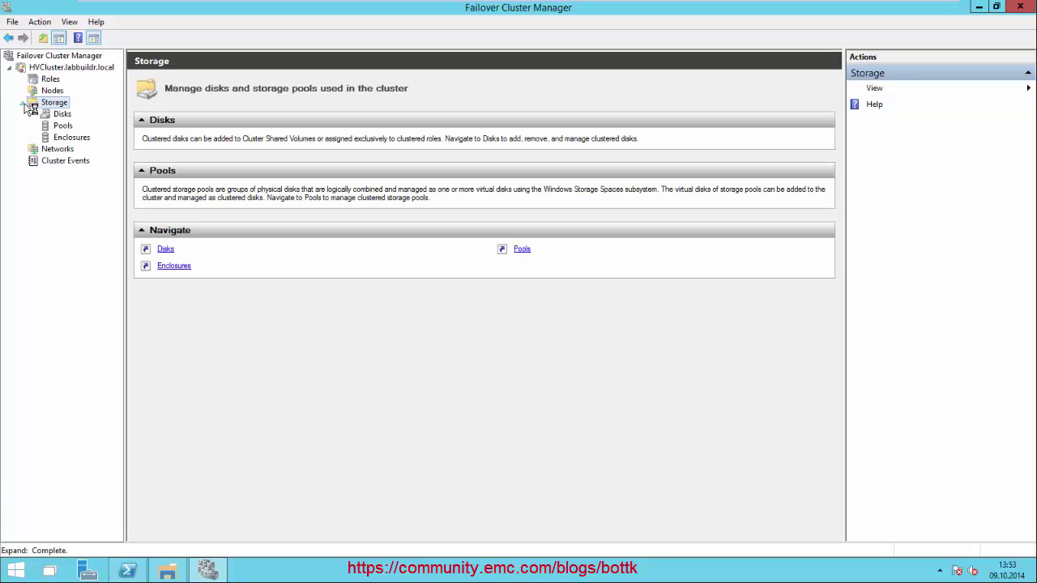
pyautogui.click(60, 115)
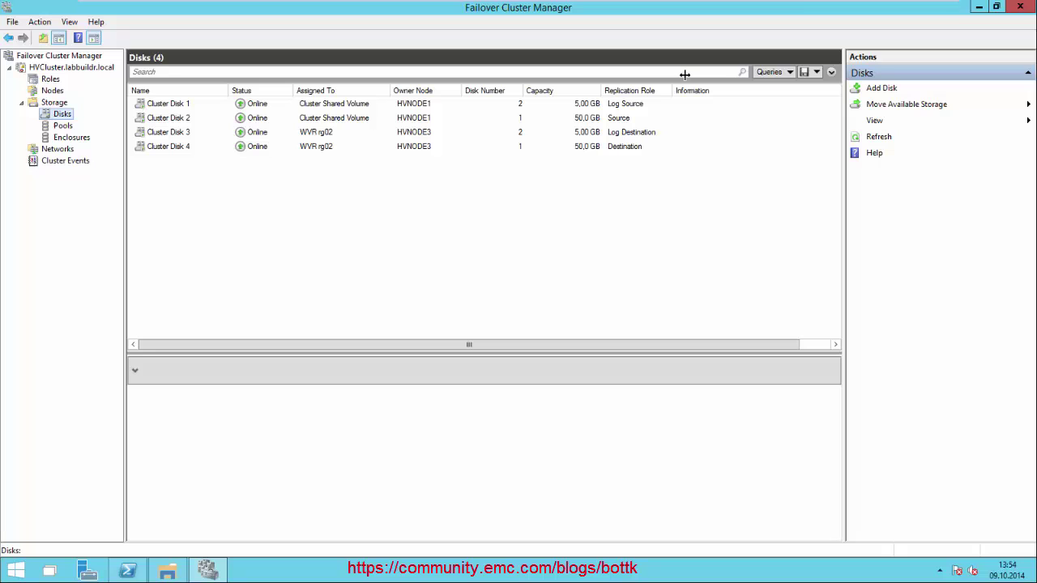
# Step: Leave the VMware virtual machine to show the host's sofsstuff.ps1 script in PowerShell ISE
pyautogui.moveTo(800, 3)
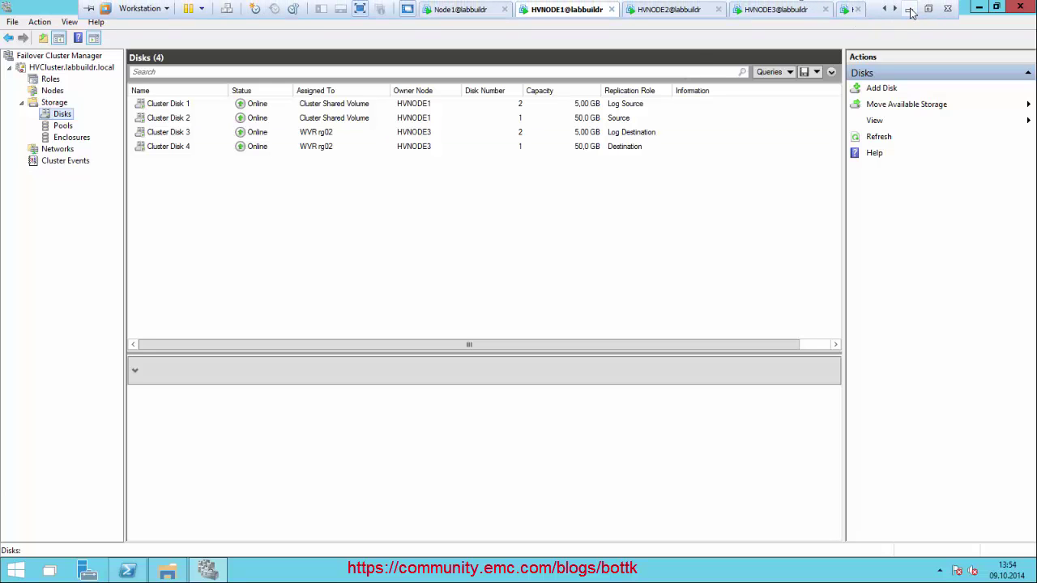
pyautogui.click(911, 13)
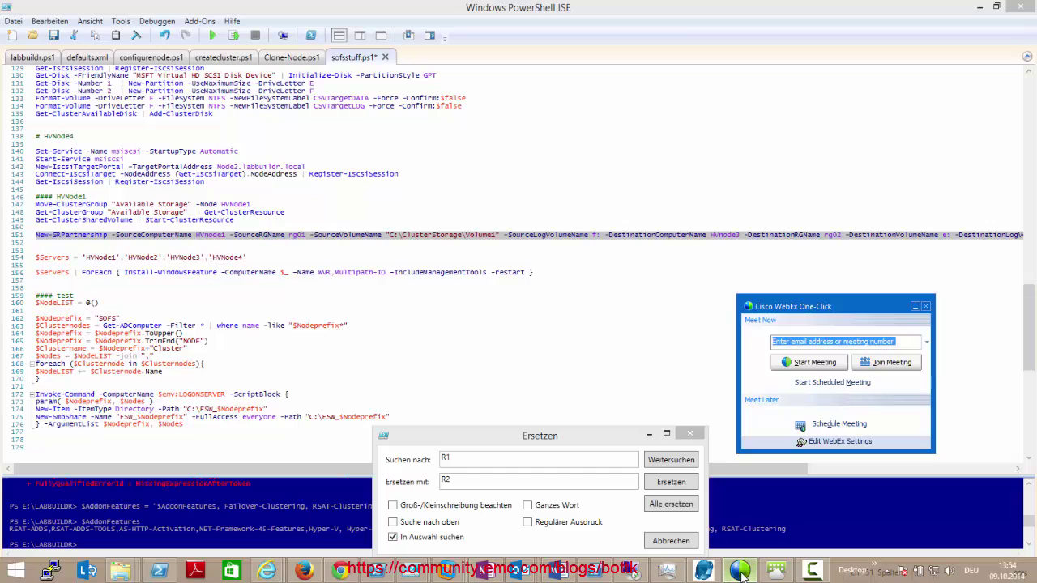
pyautogui.click(811, 571)
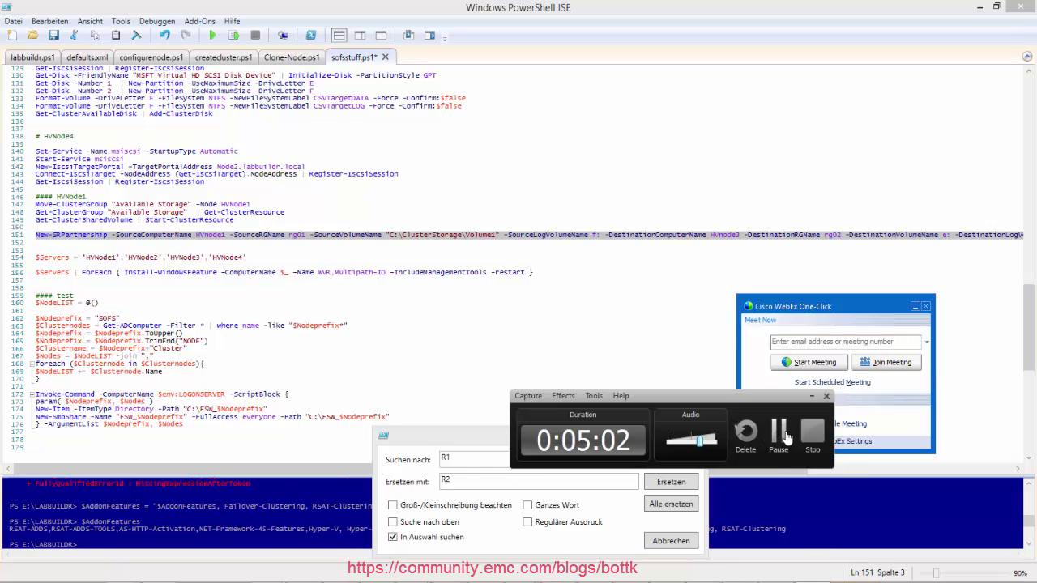